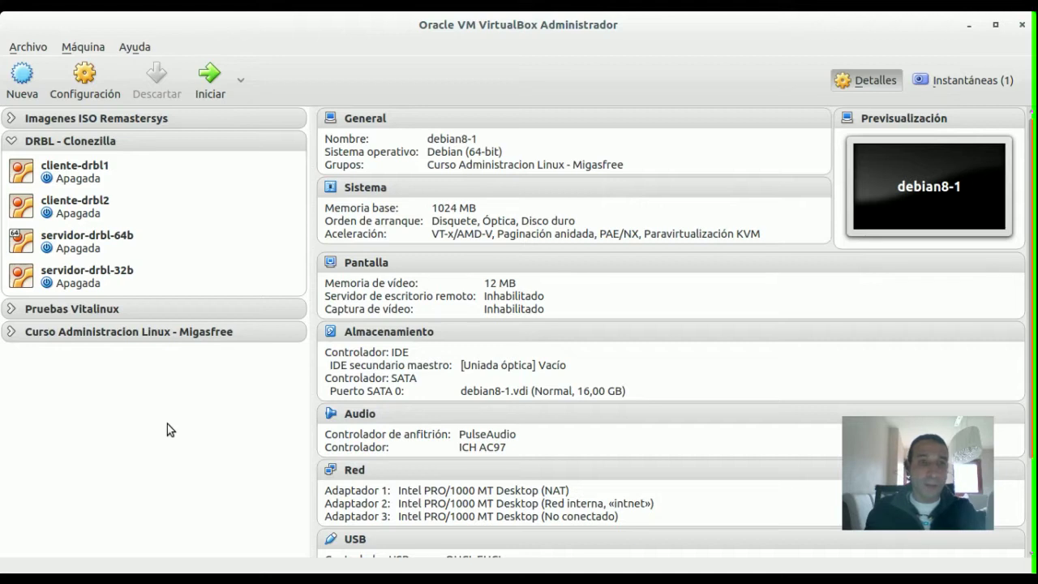
pyautogui.click(180, 207)
pyautogui.click(182, 187)
pyautogui.click(172, 250)
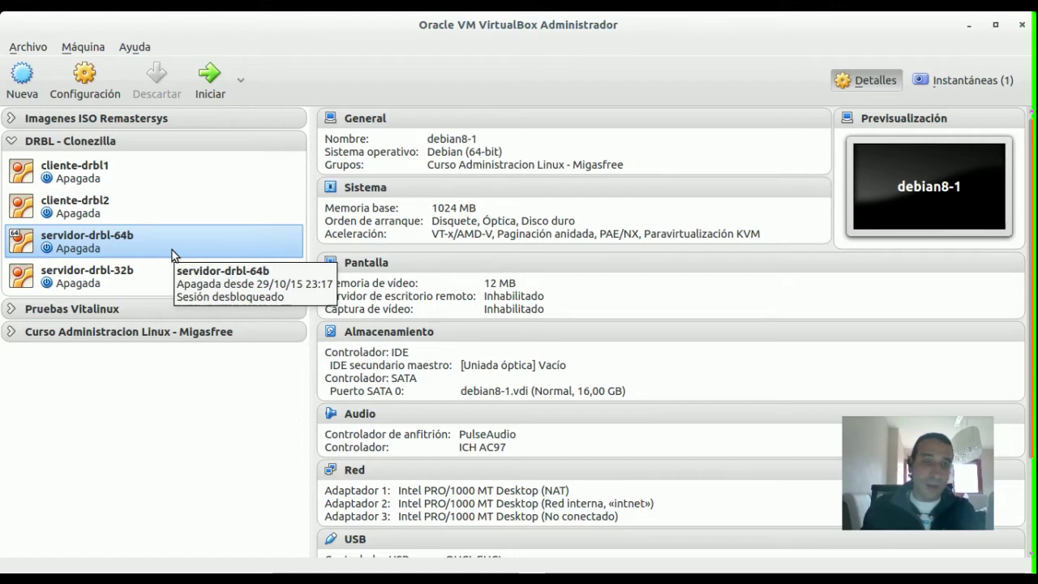
pyautogui.click(118, 216)
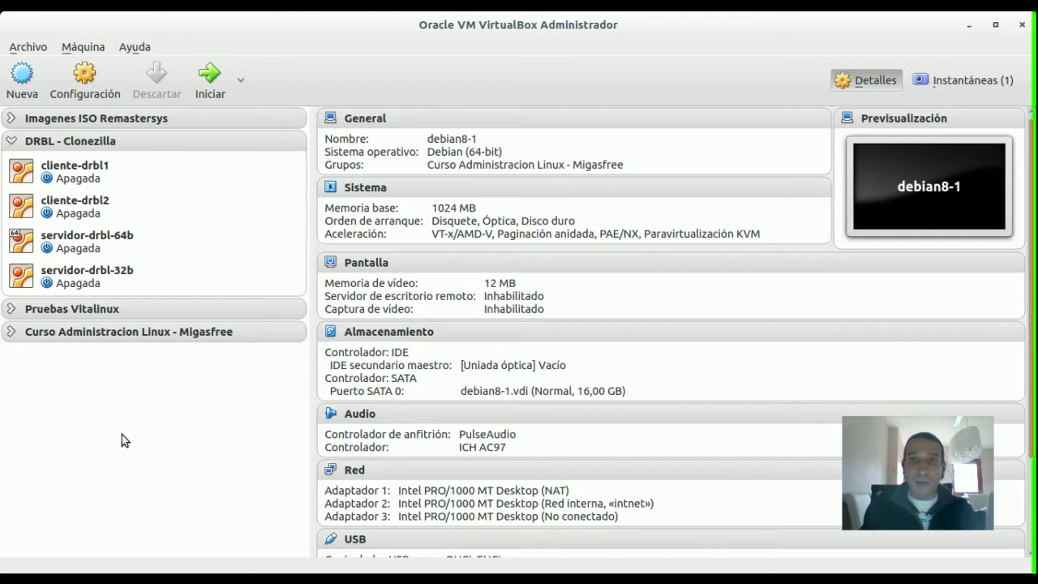
# Switch to Chrome, search for "drbl download" in a new tab, and open the stable releases page of DRBL Live.
pyautogui.hotkey('alt', 'Tab')
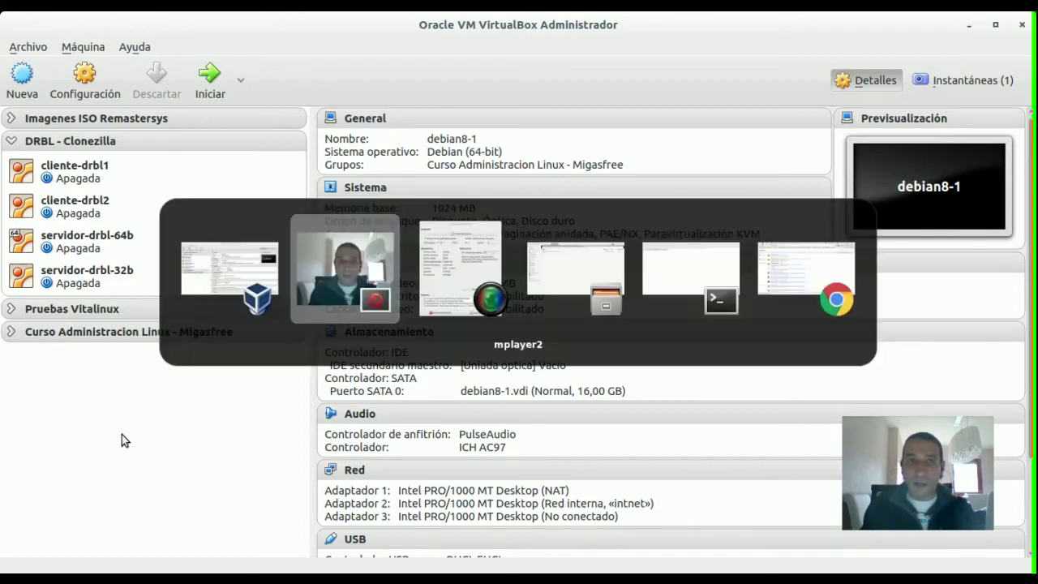
pyautogui.hotkey('alt', 'Tab')
pyautogui.hotkey('alt', 'Tab')
pyautogui.hotkey('alt', 'Tab')
pyautogui.hotkey('alt', 'Tab')
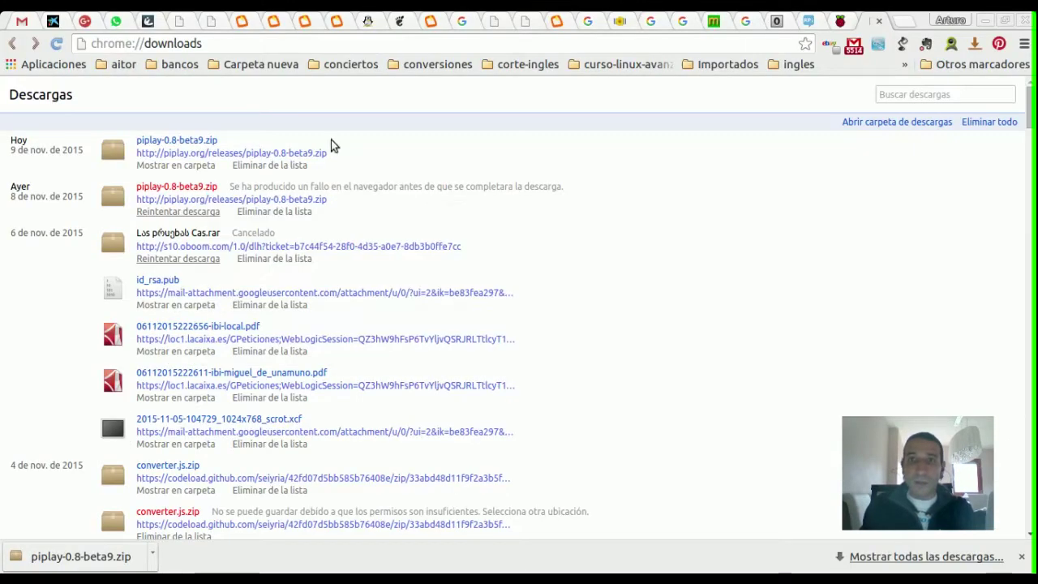
pyautogui.click(901, 21)
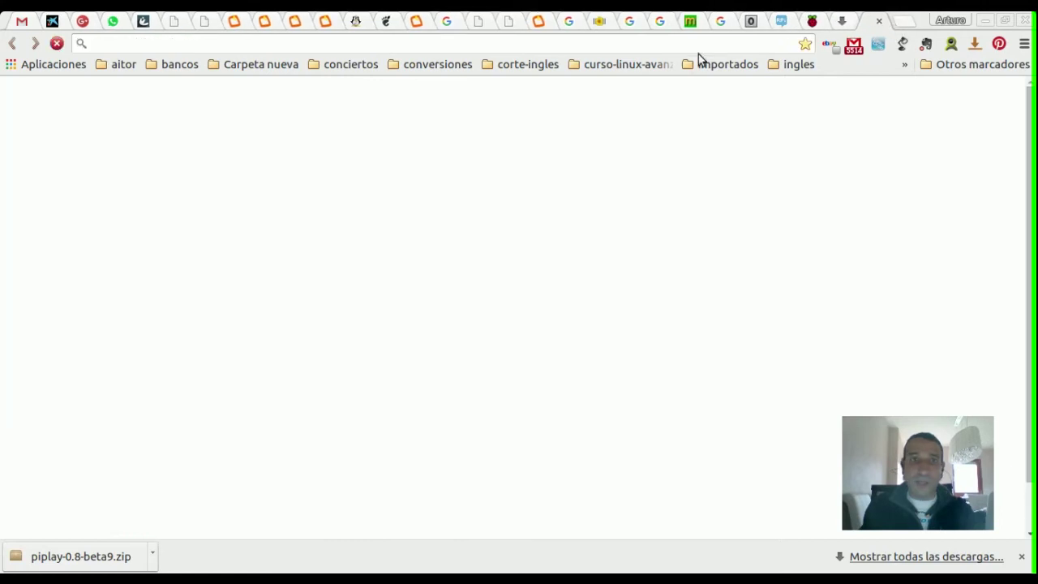
pyautogui.write('drbl do')
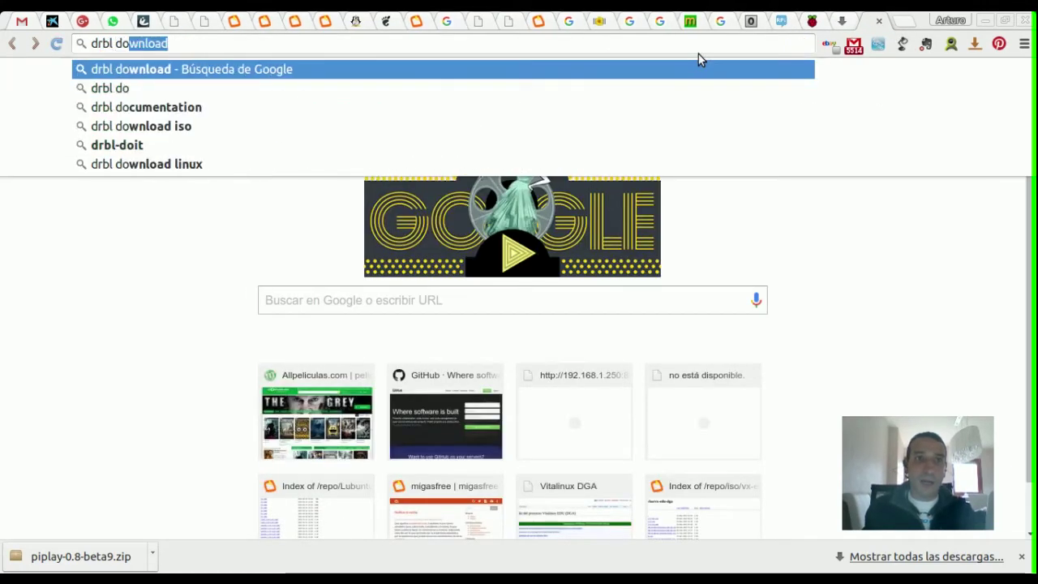
pyautogui.write('wnload')
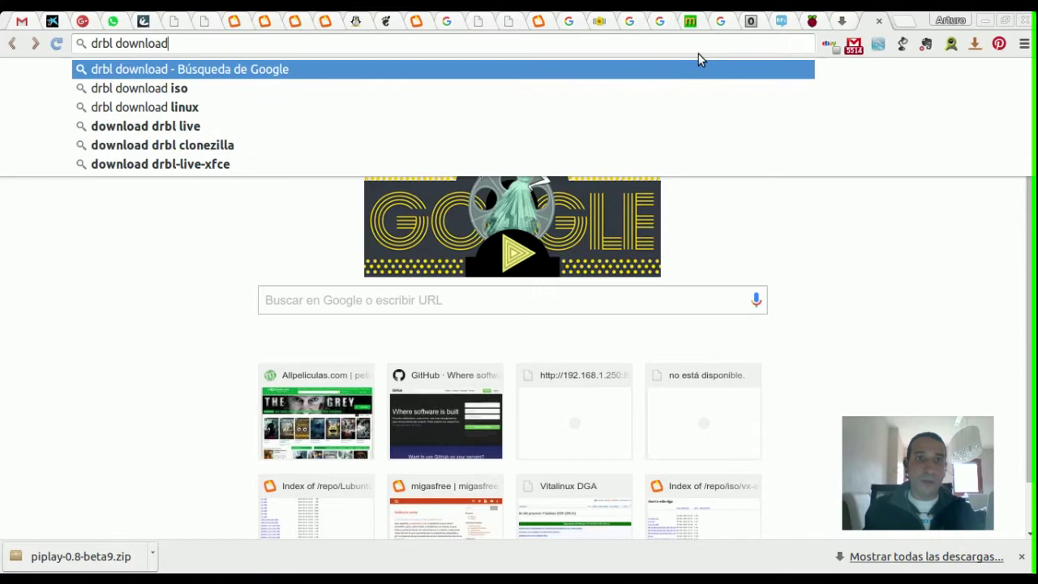
pyautogui.press('Return')
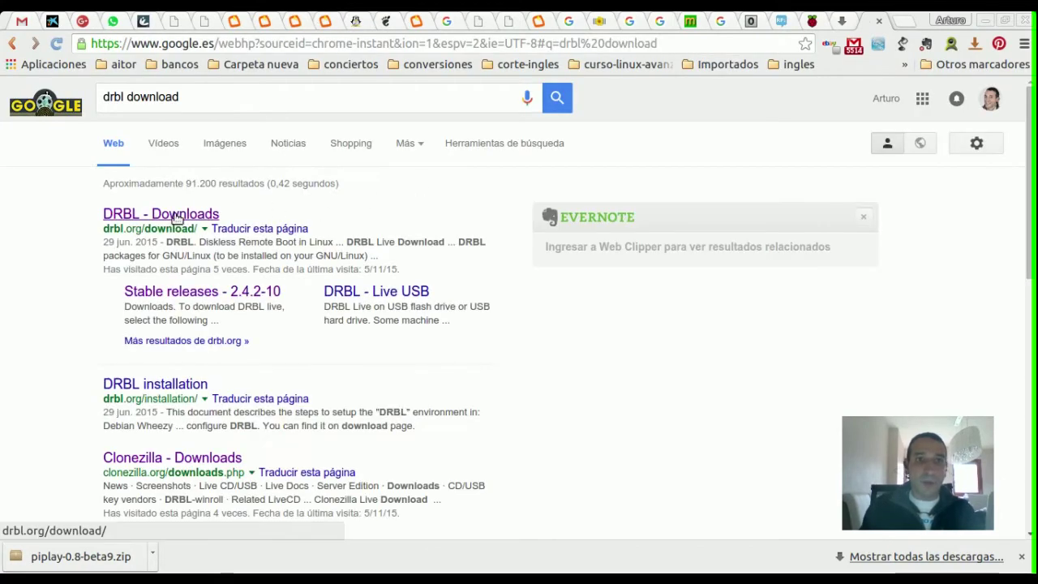
pyautogui.click(173, 217)
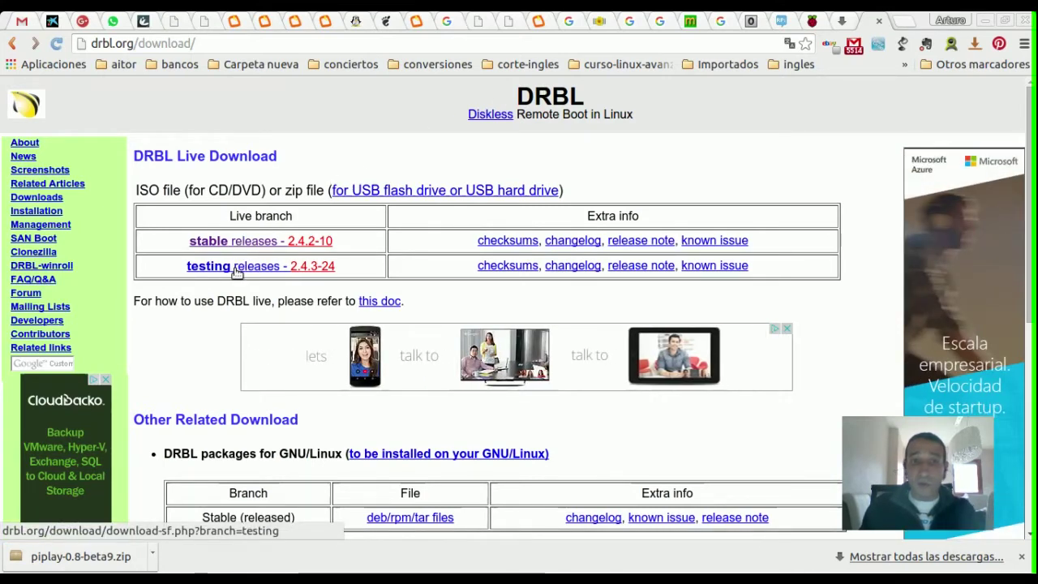
pyautogui.click(247, 244)
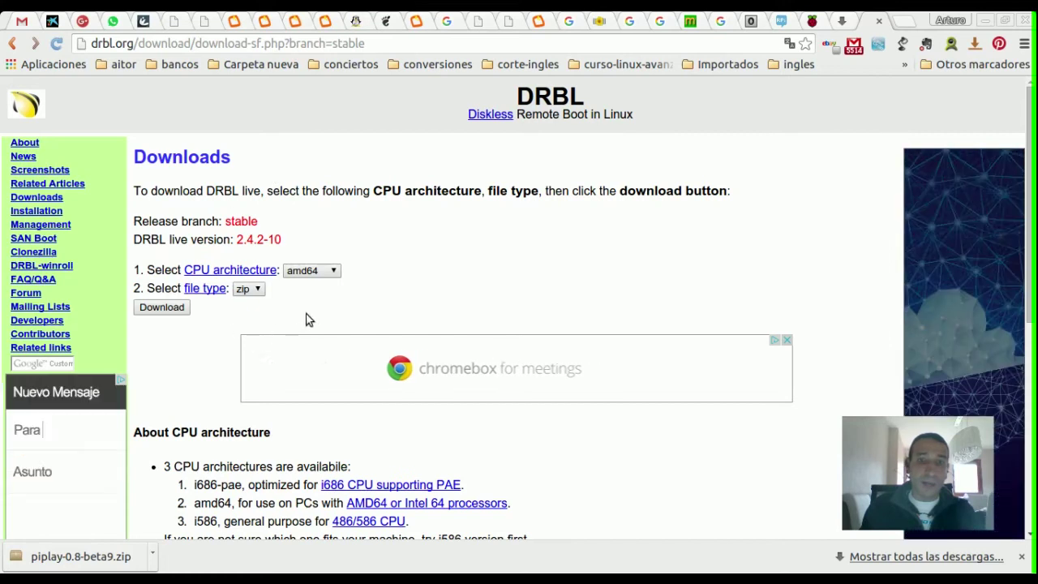
# Set the DRBL Live download's CPU architecture to i686-pae and choose its file type.
pyautogui.click(317, 271)
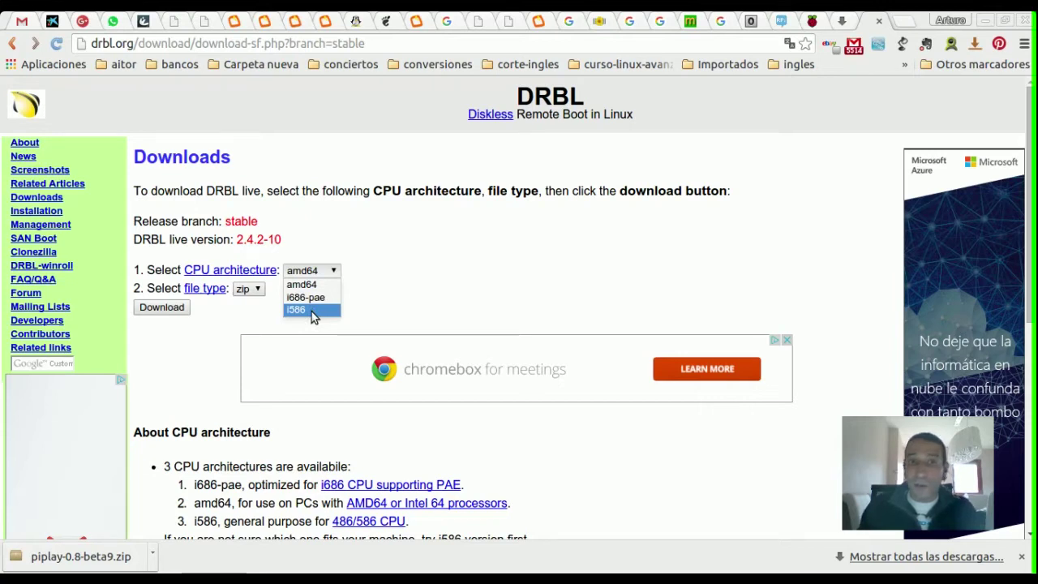
pyautogui.click(311, 312)
pyautogui.click(316, 274)
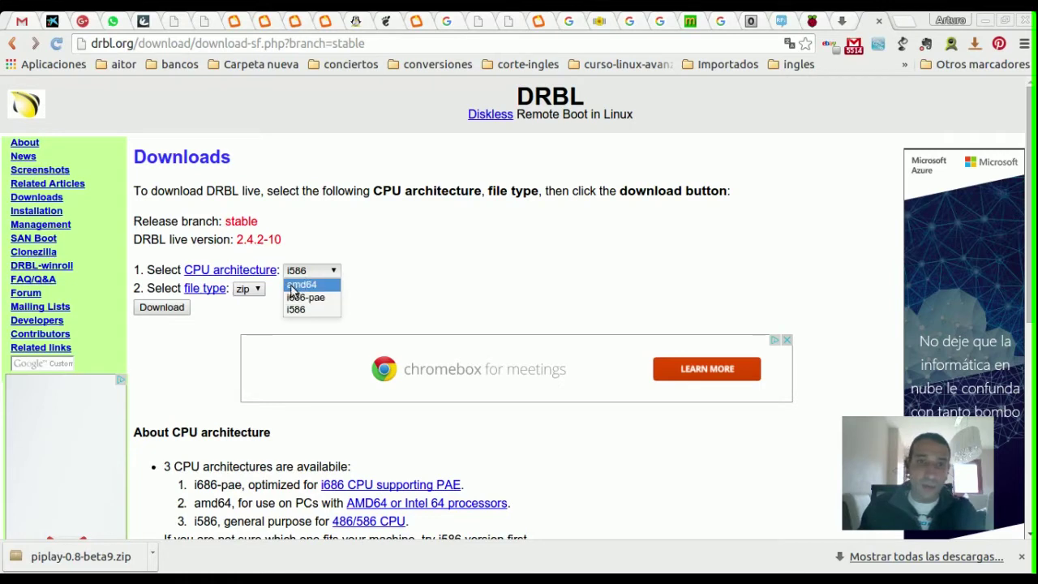
pyautogui.click(291, 296)
pyautogui.click(308, 272)
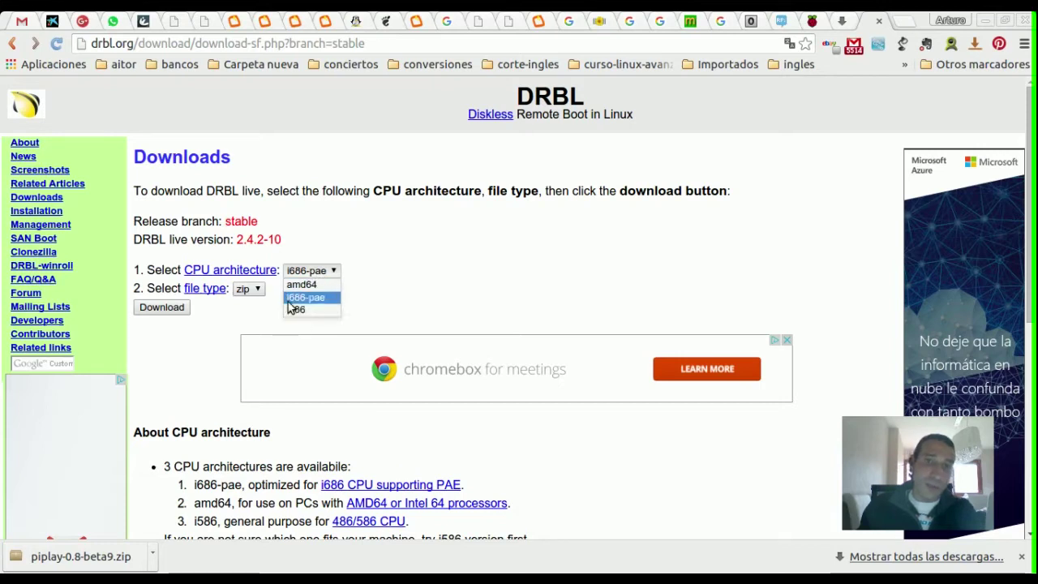
pyautogui.click(289, 299)
pyautogui.click(246, 292)
pyautogui.click(252, 322)
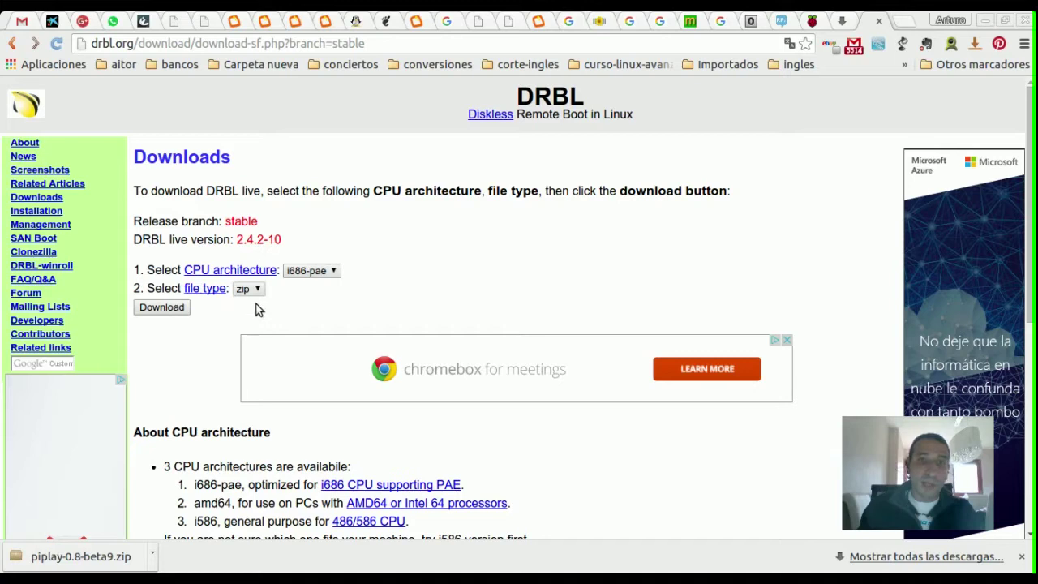
pyautogui.click(255, 290)
pyautogui.click(260, 316)
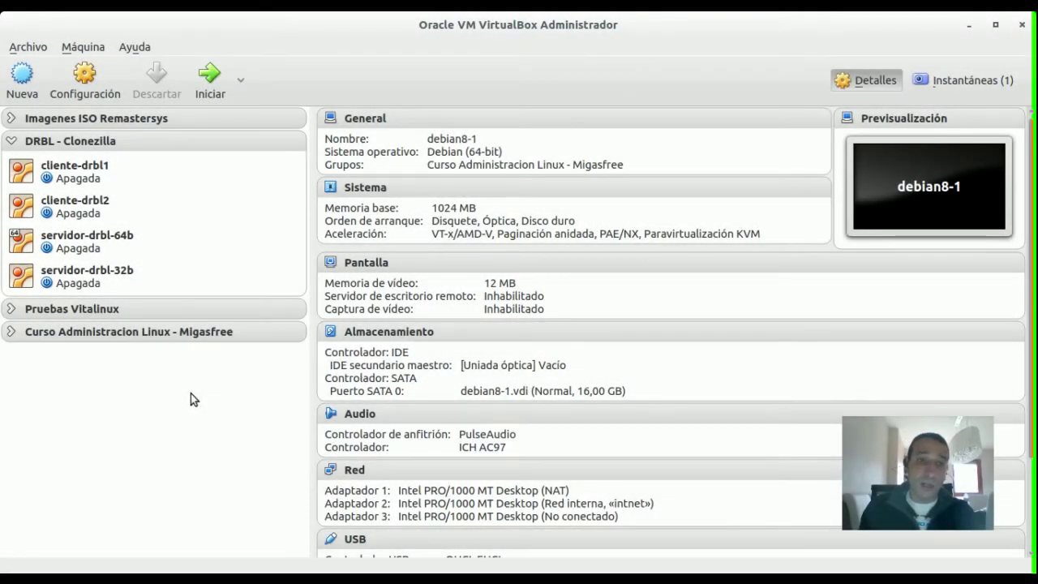
# Open the storage settings of the servidor-drbl-32b virtual machine and check the ISO image attached to its IDE controller.
pyautogui.click(142, 283)
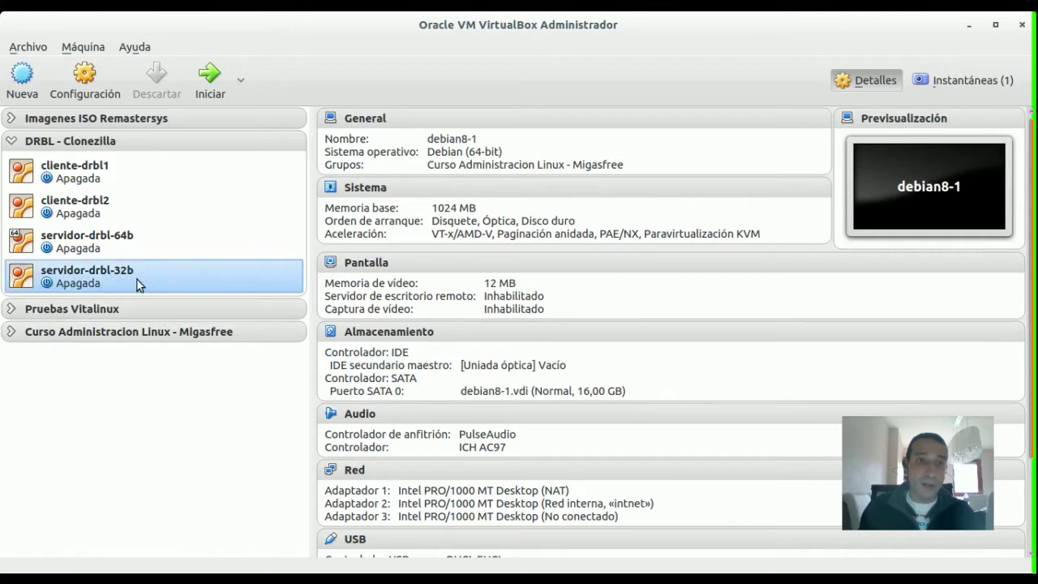
pyautogui.click(111, 281)
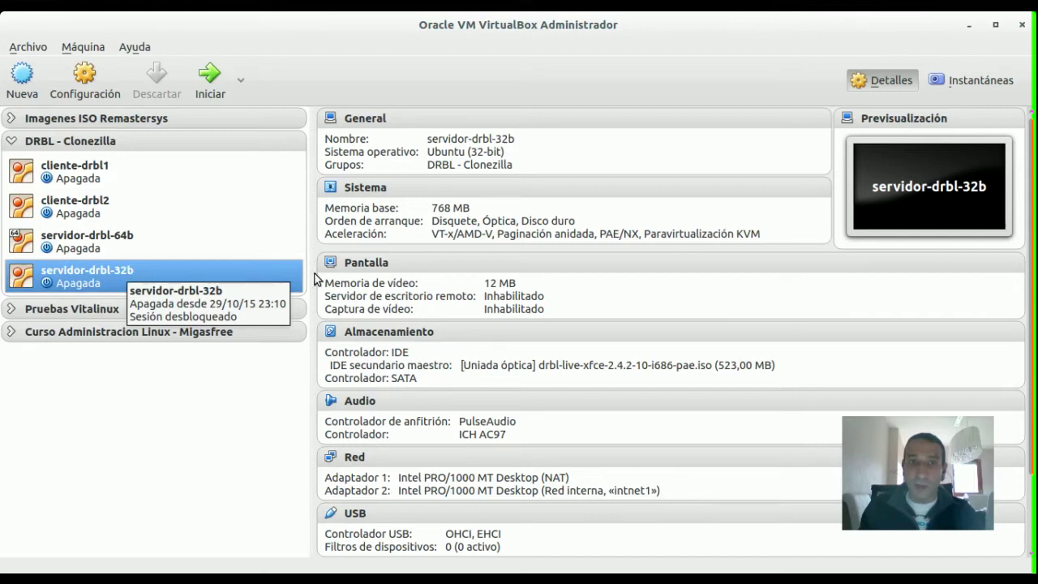
pyautogui.click(396, 337)
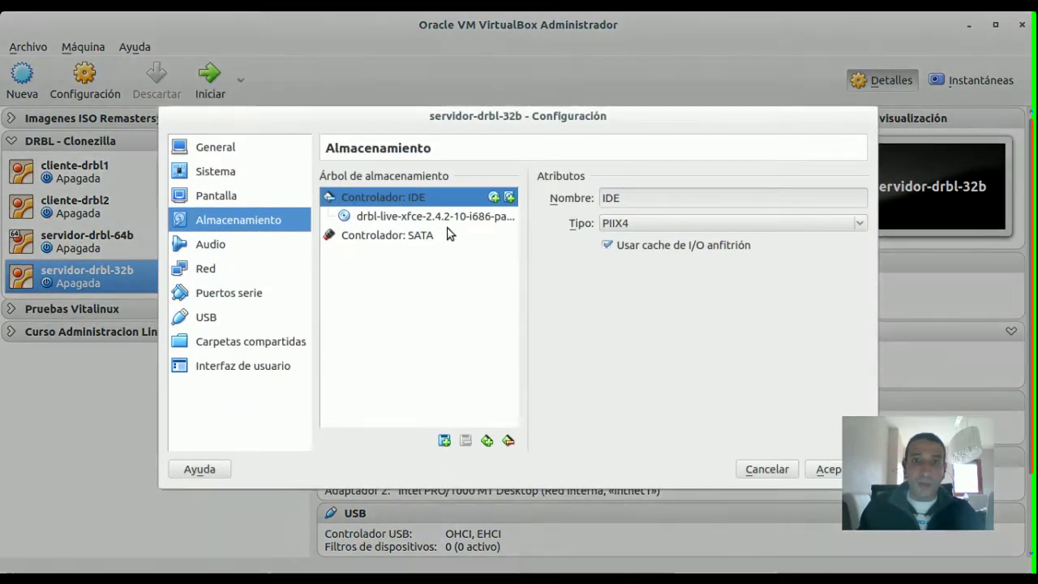
pyautogui.click(431, 217)
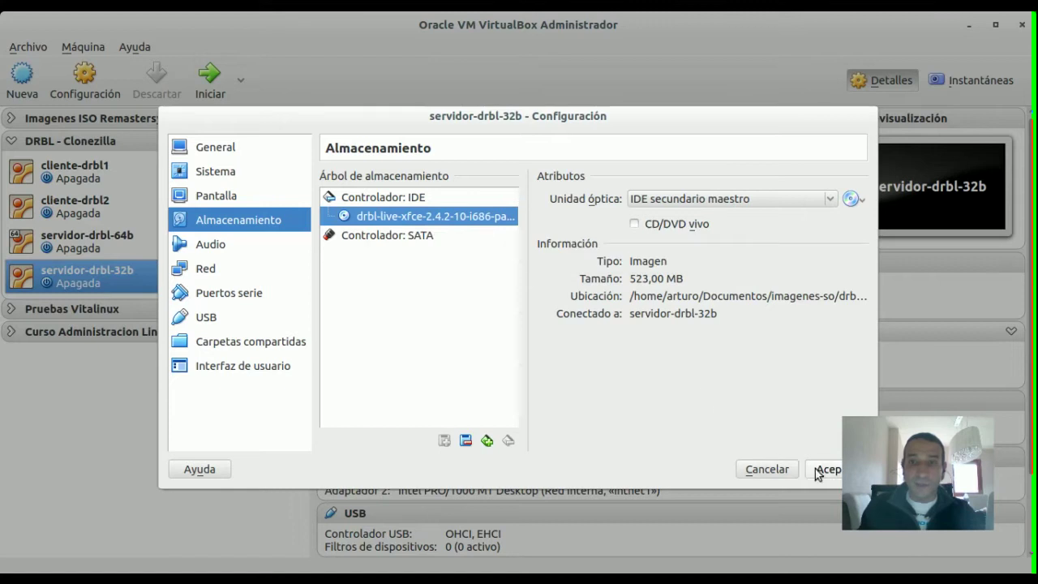
# Check the boot order in the virtual machine's system settings and accept the configuration.
pyautogui.click(248, 172)
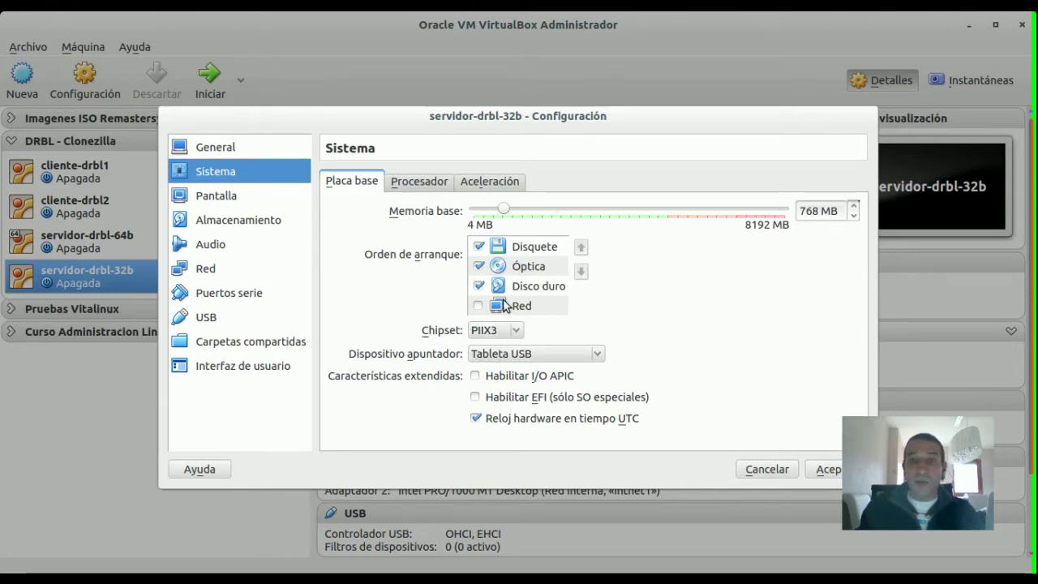
pyautogui.moveTo(504, 304)
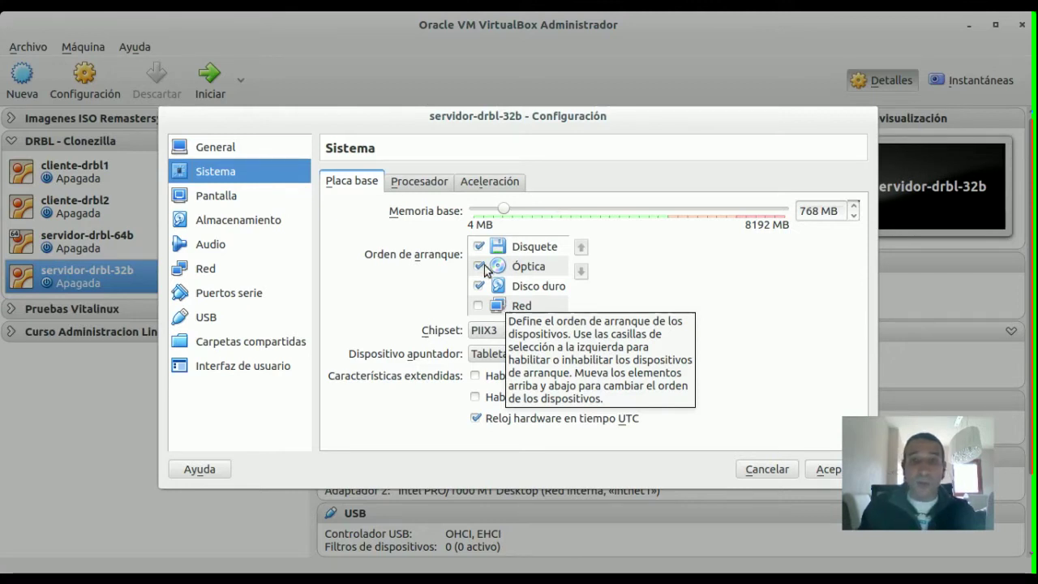
pyautogui.moveTo(502, 270)
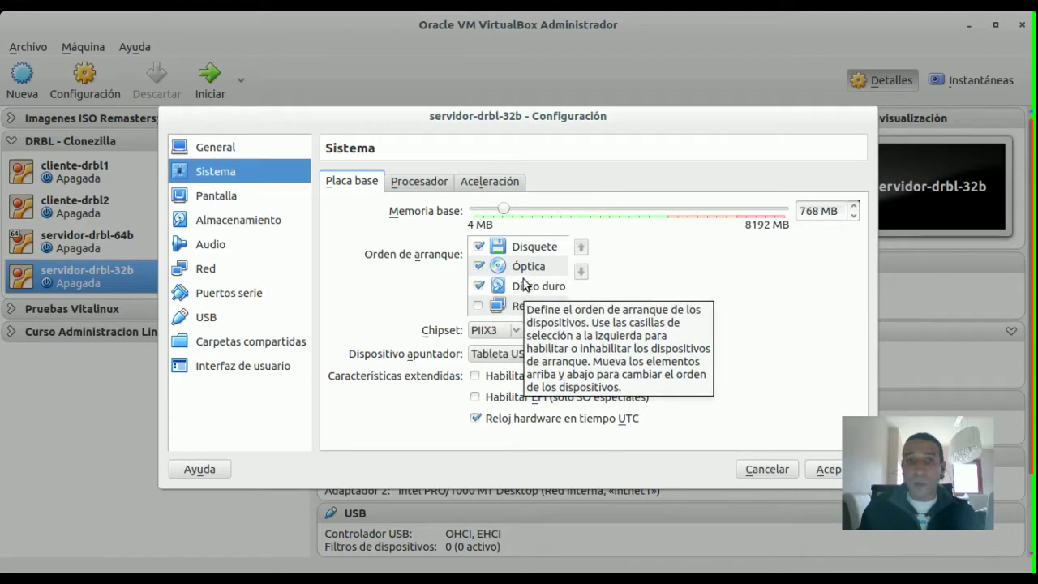
pyautogui.click(827, 470)
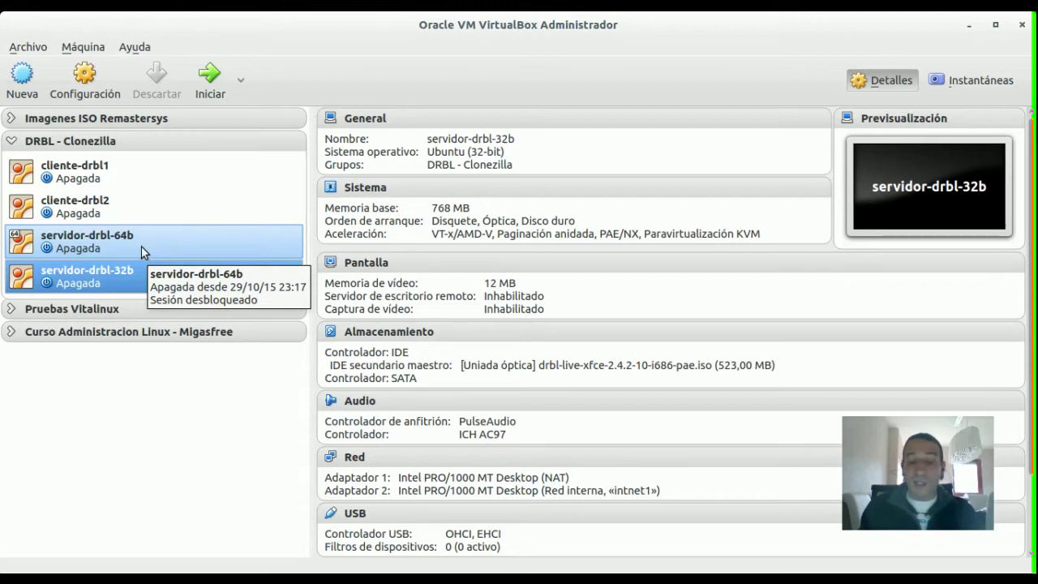
# Start the servidor-drbl-32b virtual machine and boot DRBL Live with the default settings.
pyautogui.click(214, 79)
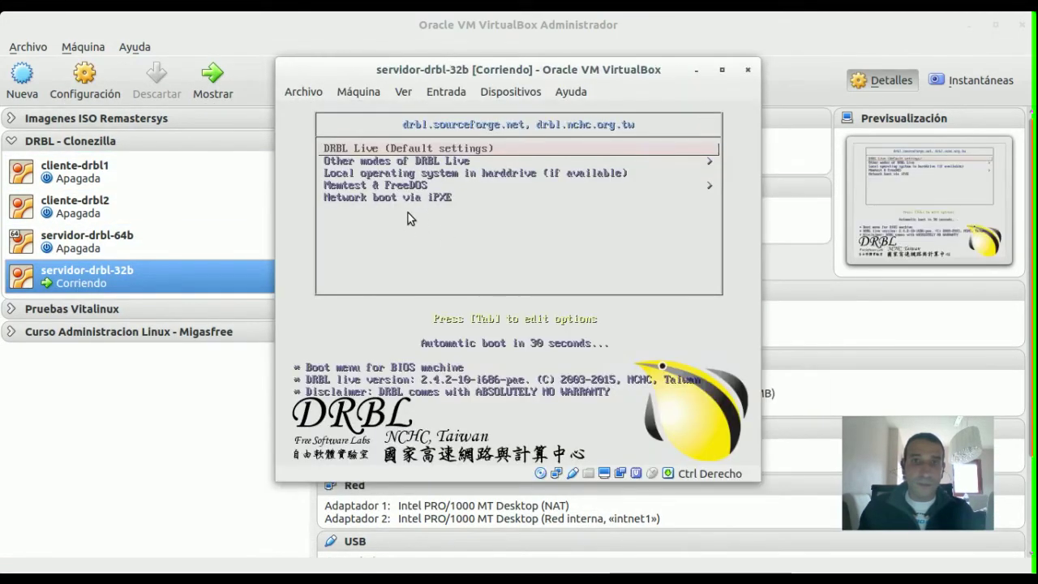
pyautogui.press('Down')
pyautogui.press('Up')
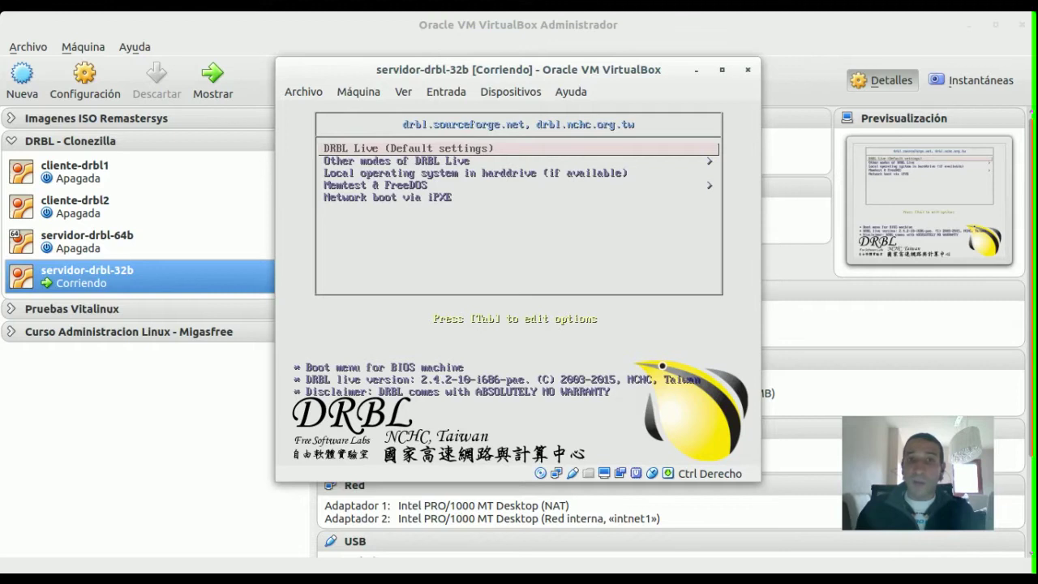
pyautogui.press('Return')
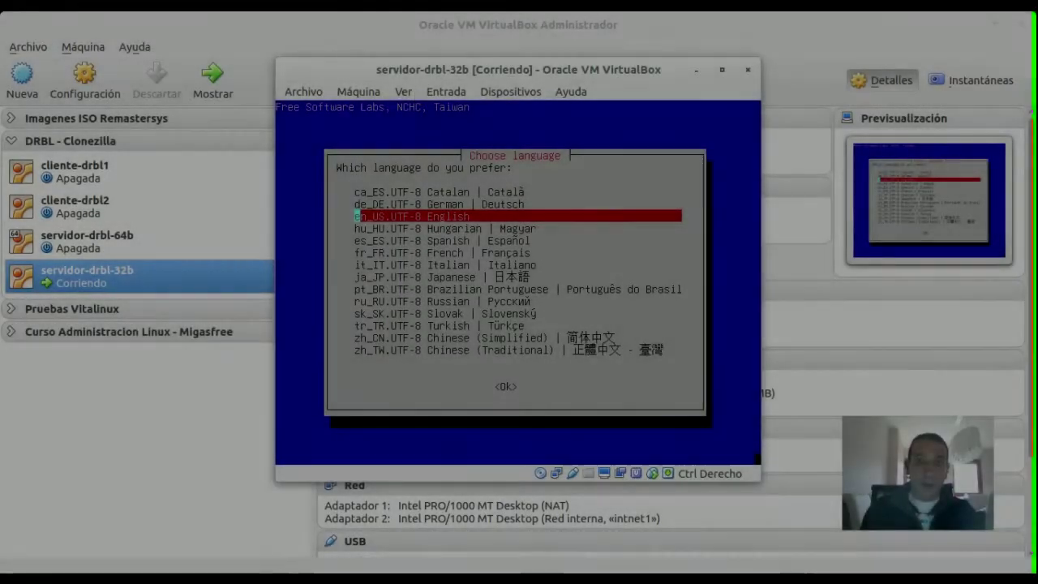
# Choose es_ES.UTF-8 Spanish as the language of the live system.
pyautogui.press('Down')
pyautogui.press('Down')
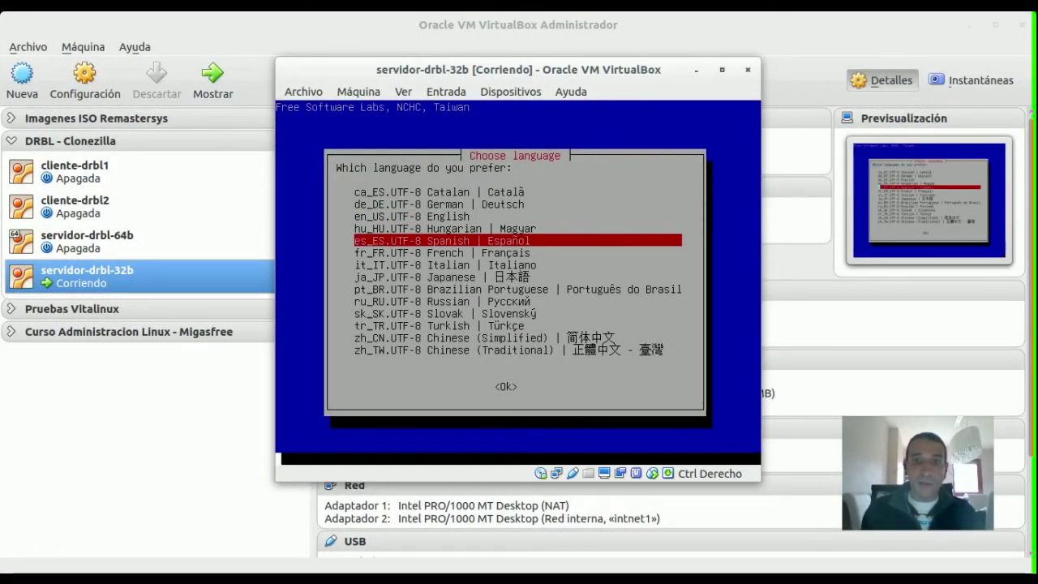
pyautogui.press('Return')
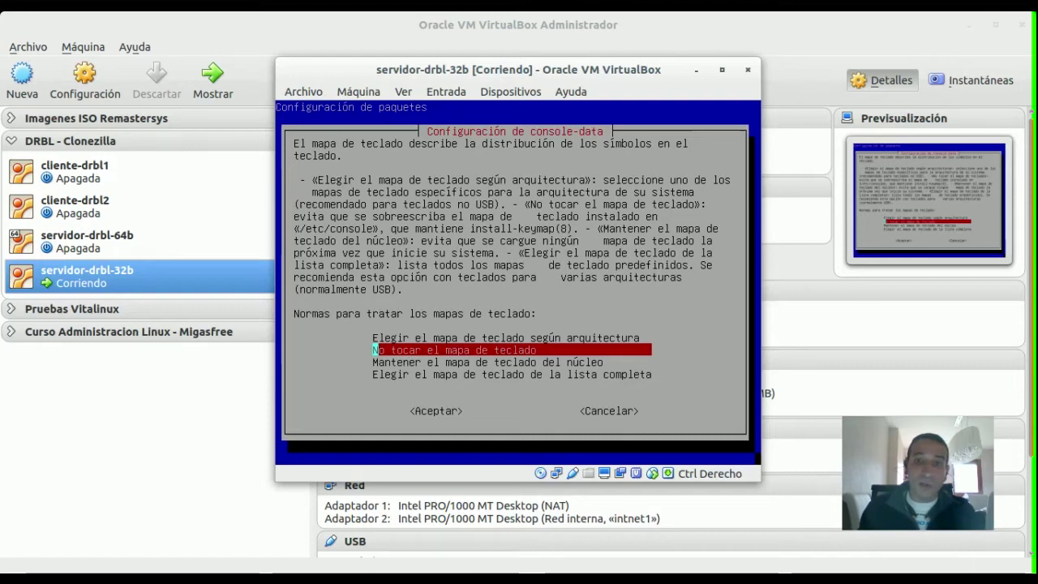
# Opt to select the keymap by architecture and accept qwerty as the keyboard layout family.
pyautogui.press('Up')
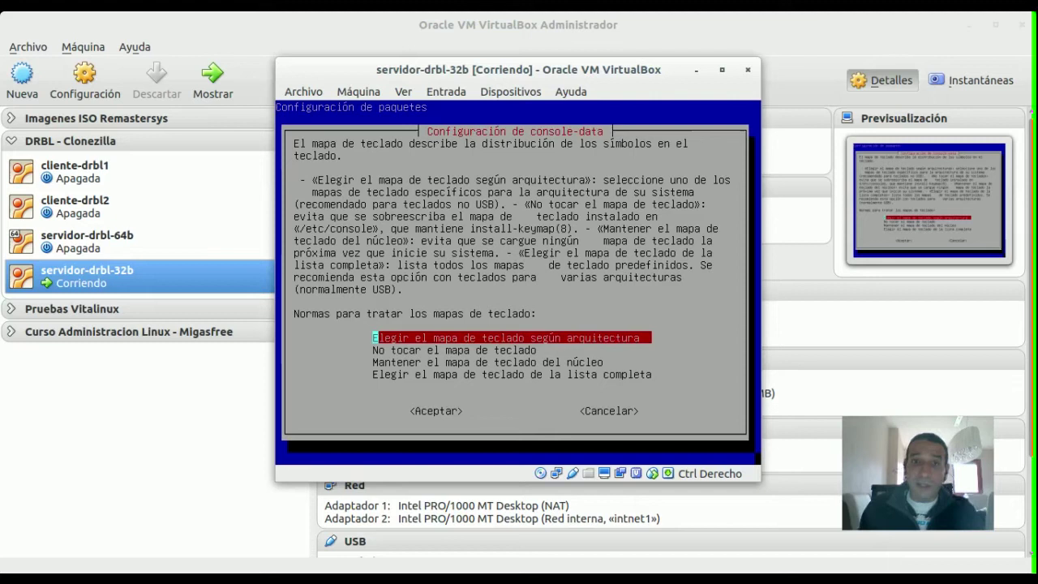
pyautogui.press('Return')
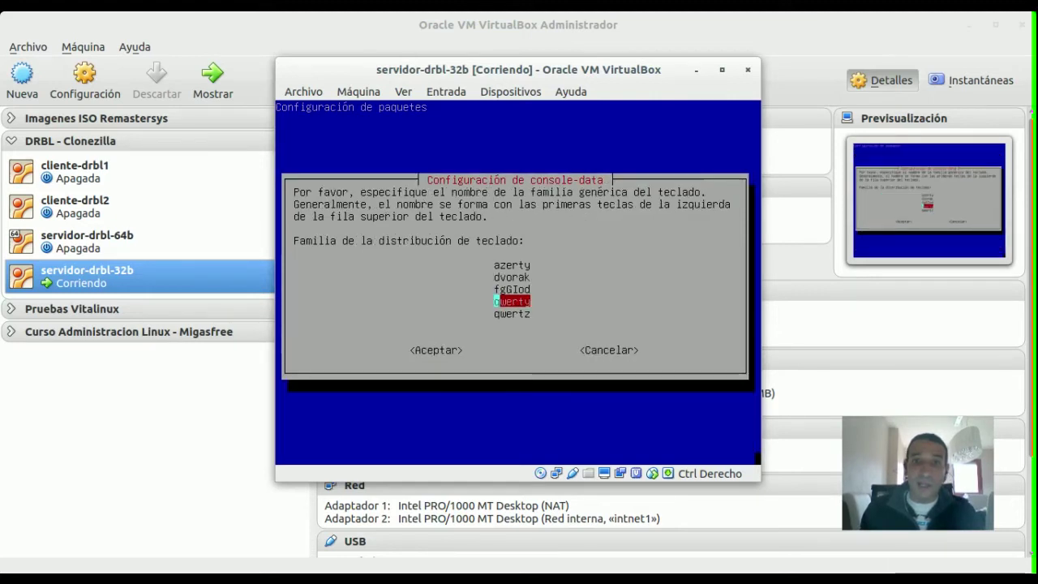
pyautogui.press('Return')
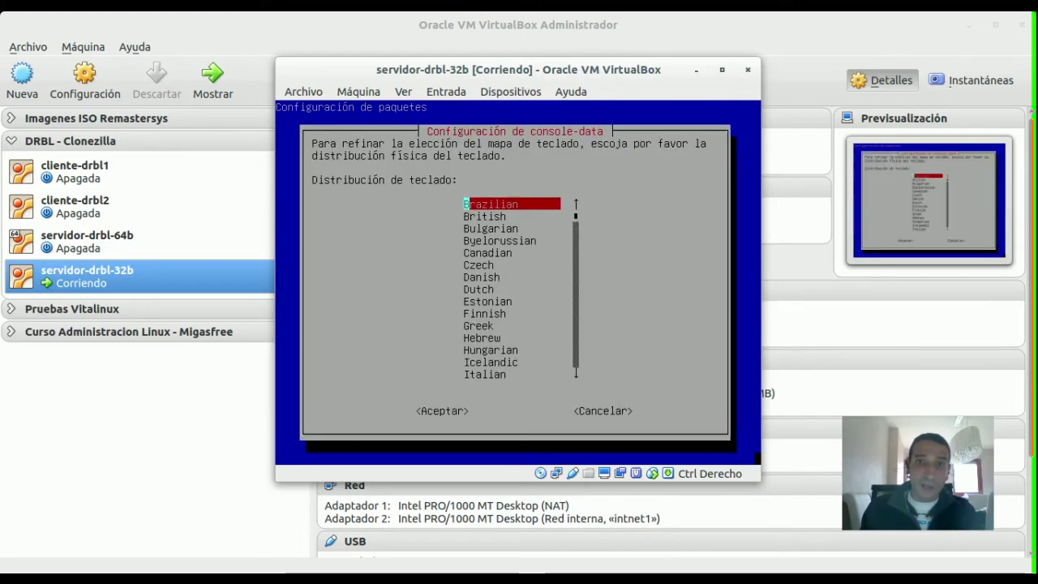
# Choose Spanish as the keyboard layout in the console-data configuration.
pyautogui.press('Down')
pyautogui.press('Down')
pyautogui.press('Down')
pyautogui.press('Down')
pyautogui.press('Down')
pyautogui.press('Down')
pyautogui.press('Down')
pyautogui.press('Down')
pyautogui.press('Down')
pyautogui.press('Down')
pyautogui.press('Down')
pyautogui.press('Down')
pyautogui.press('Down')
pyautogui.press('Down')
pyautogui.press('Down')
pyautogui.press('Down')
pyautogui.press('Down')
pyautogui.press('Down')
pyautogui.press('Down')
pyautogui.press('Down')
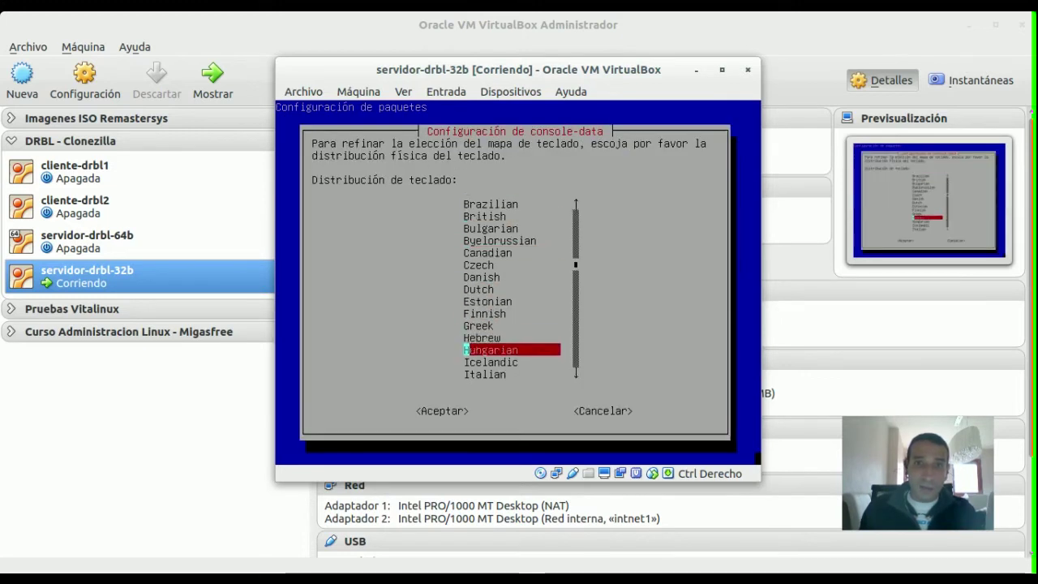
pyautogui.press('Down')
pyautogui.press('Down')
pyautogui.press('Down')
pyautogui.press('Down')
pyautogui.press('Down')
pyautogui.press('Down')
pyautogui.press('Down')
pyautogui.press('Down')
pyautogui.press('Down')
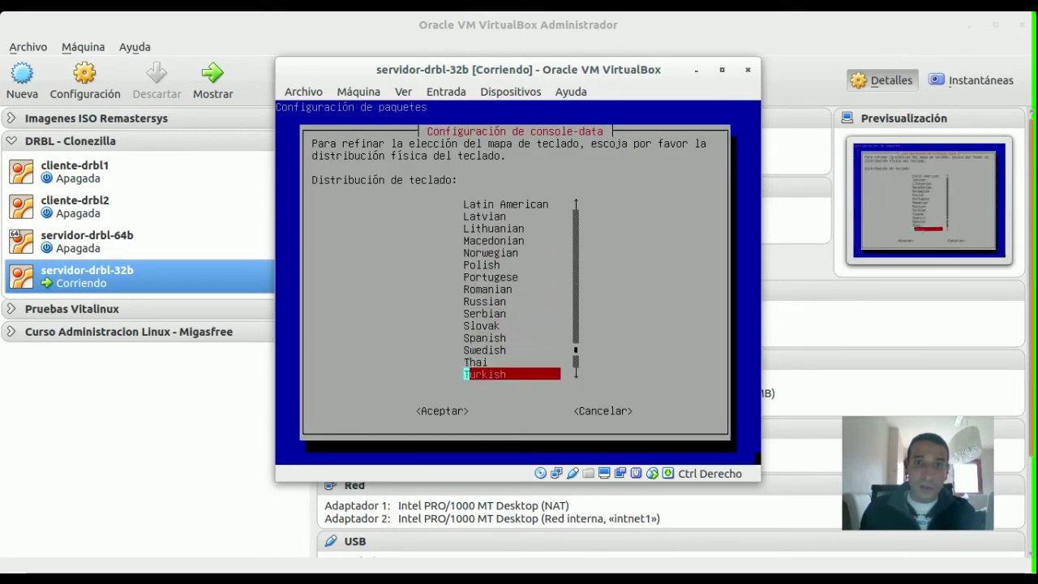
pyautogui.press('Up')
pyautogui.press('Up')
pyautogui.press('Up')
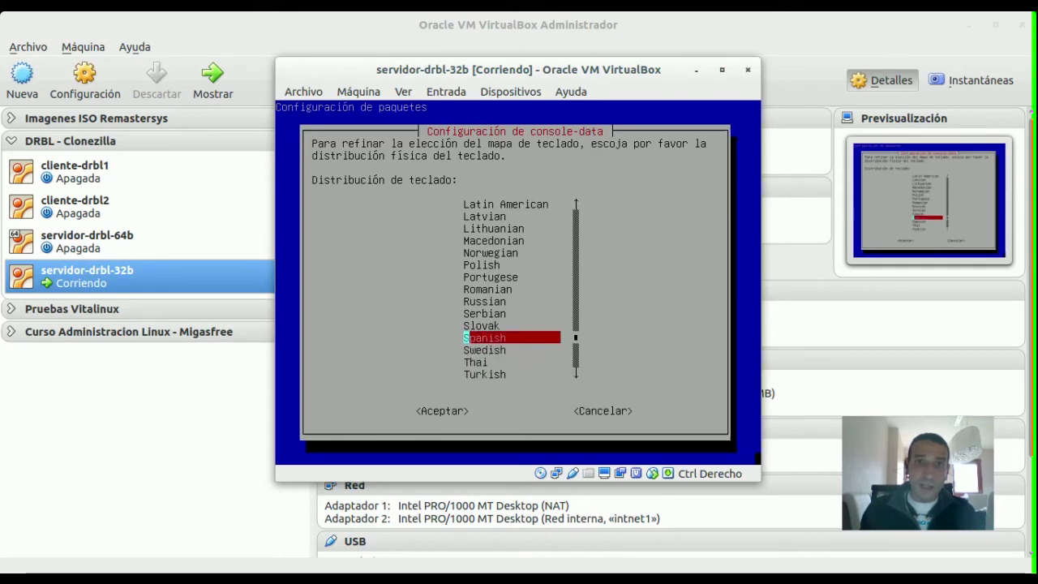
pyautogui.press('Return')
# Choose the Standard variant of the Spanish keyboard and complete the remaining keymap selection.
pyautogui.press('Down')
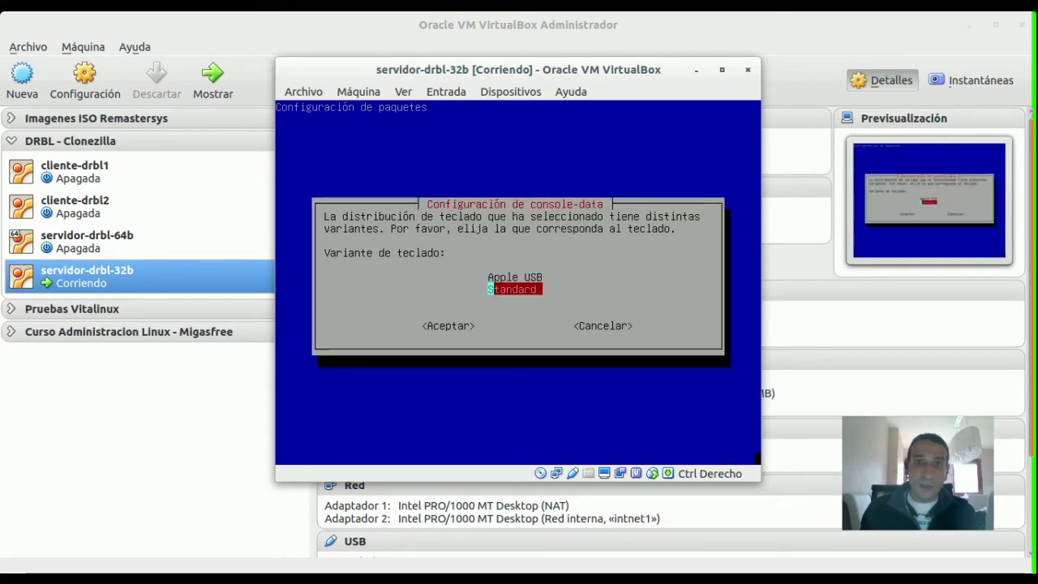
pyautogui.press('Return')
pyautogui.press('Down')
pyautogui.press('Return')
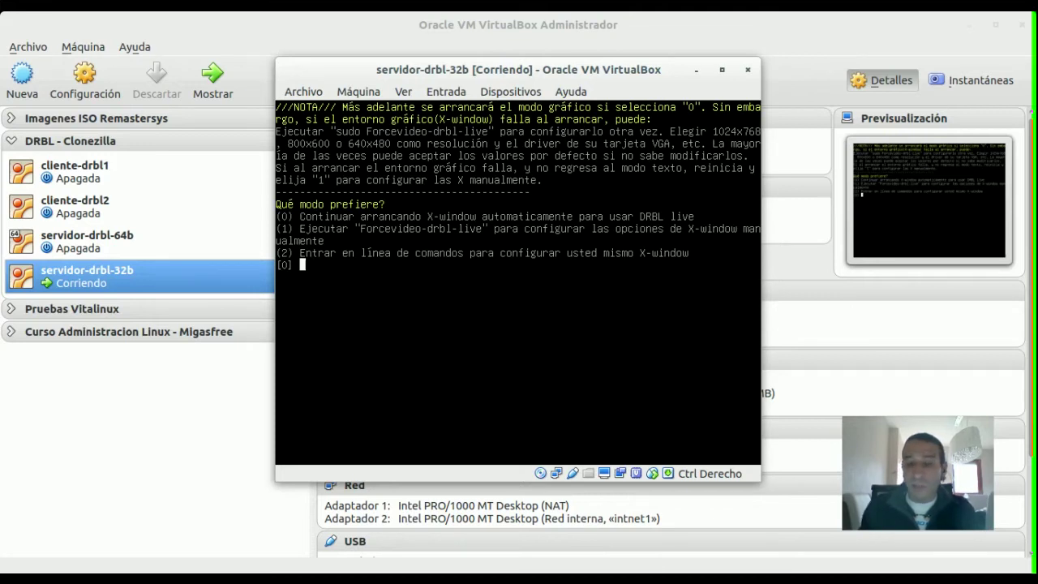
# Accept mode 0 to start X-window automatically for DRBL Live, and move the virtual machine window slightly higher.
pyautogui.press('Return')
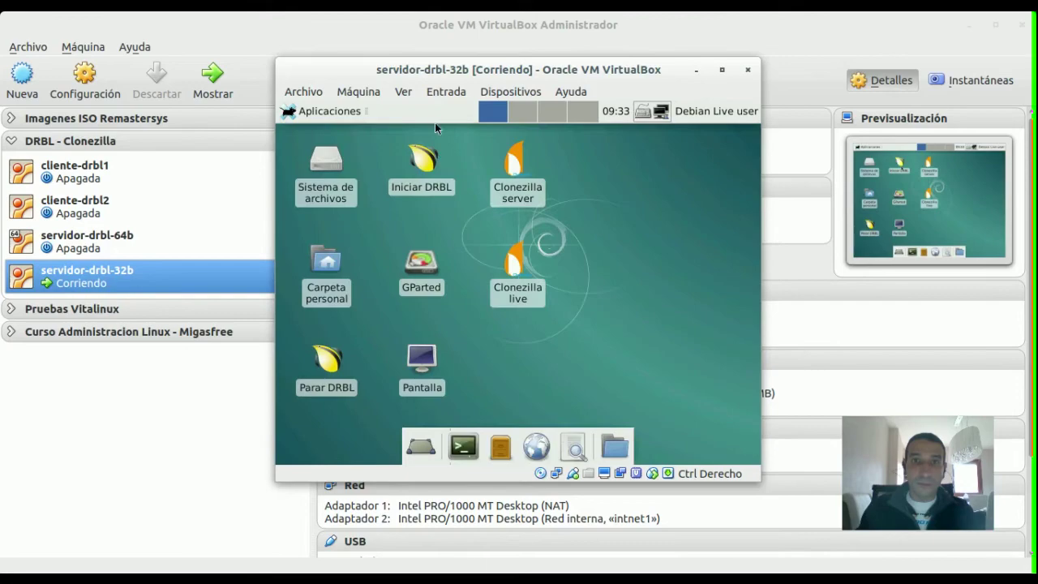
pyautogui.moveTo(448, 75); pyautogui.dragTo(448, 59)
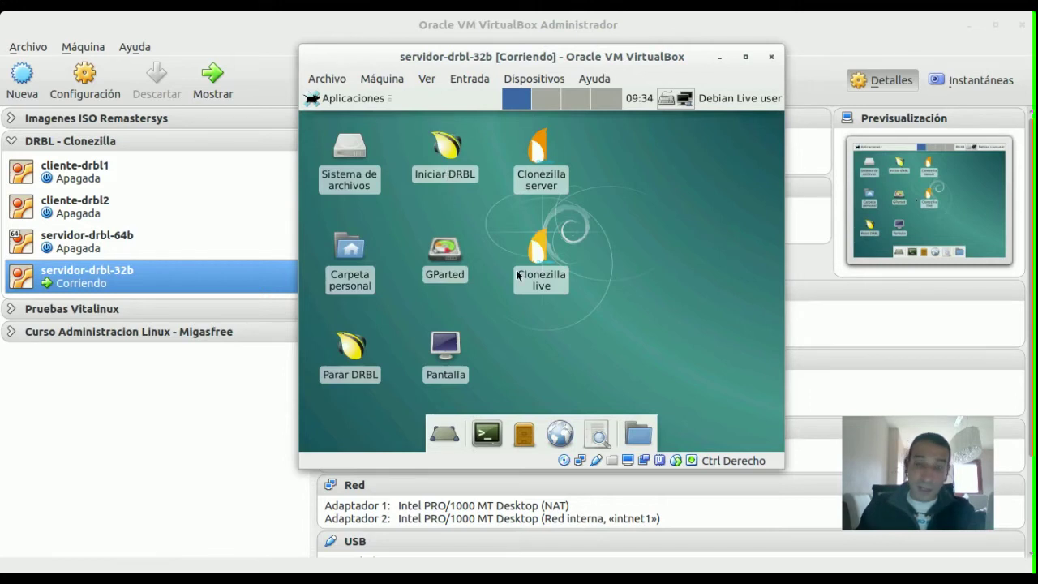
# Launch Clonezilla server from the DRBL Live desktop.
pyautogui.moveTo(516, 275)
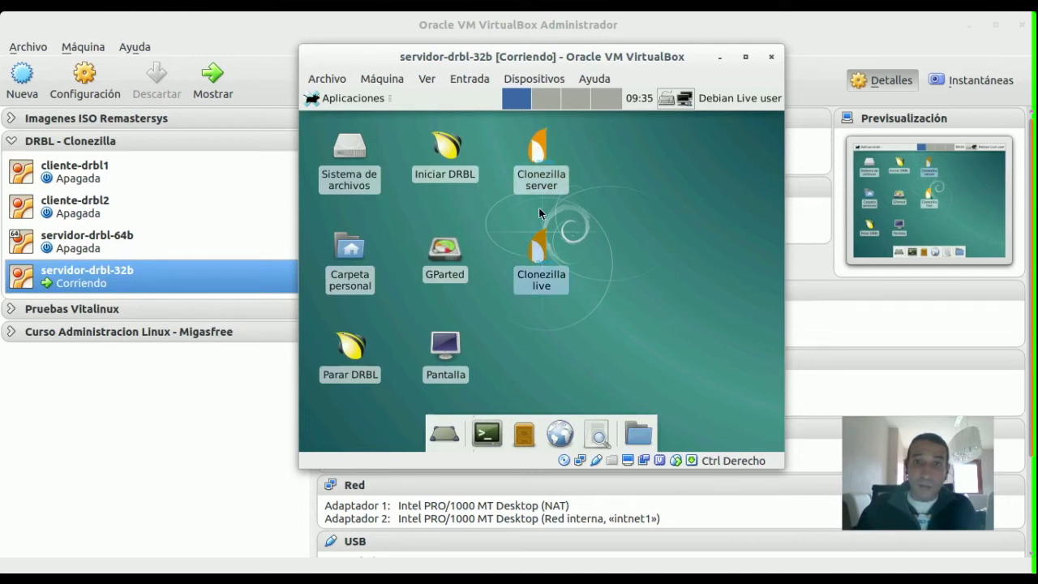
pyautogui.click(537, 237)
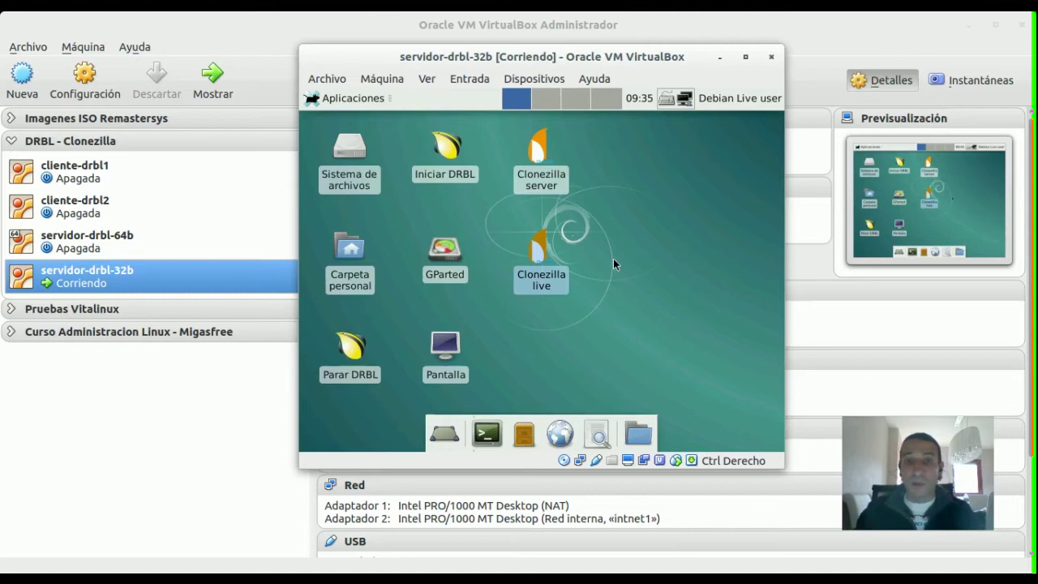
pyautogui.click(527, 156)
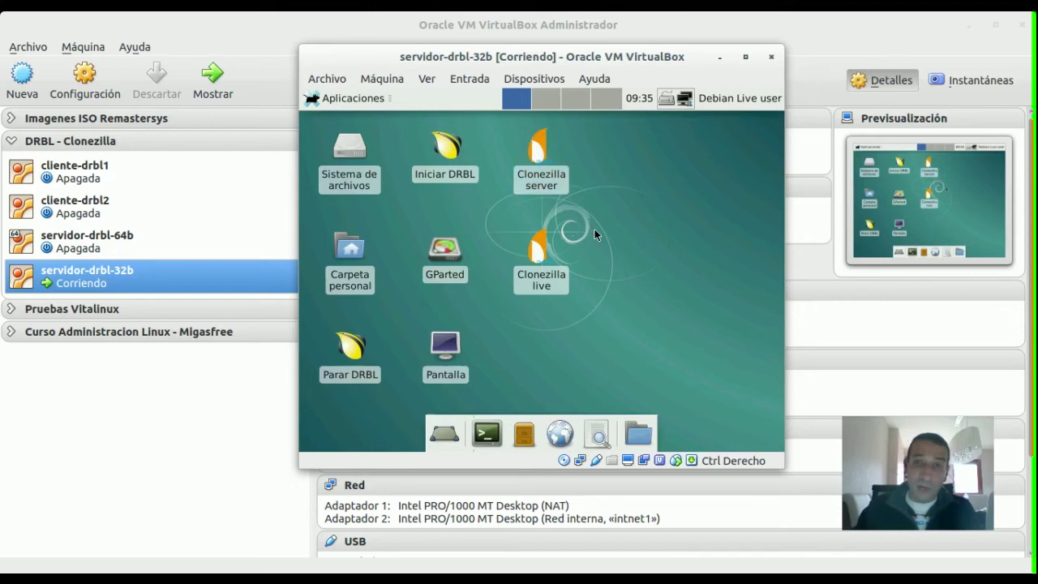
pyautogui.click(535, 257)
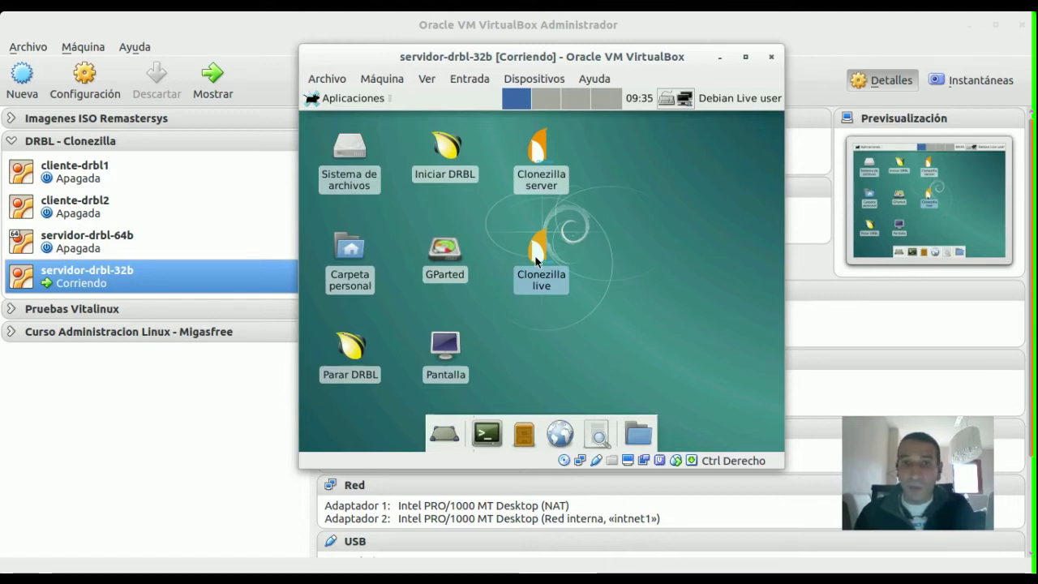
pyautogui.doubleClick(539, 154)
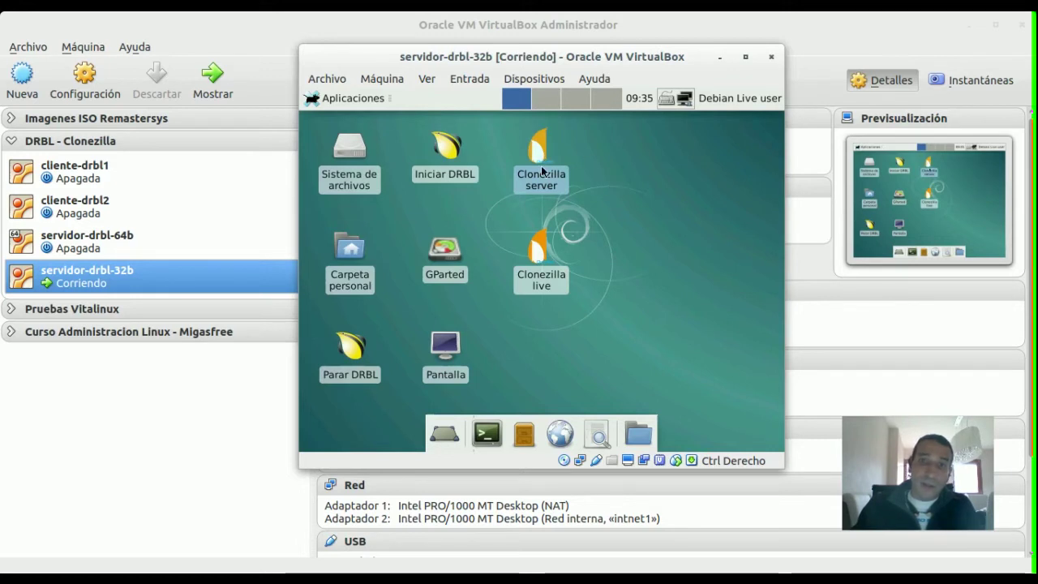
pyautogui.moveTo(542, 152)
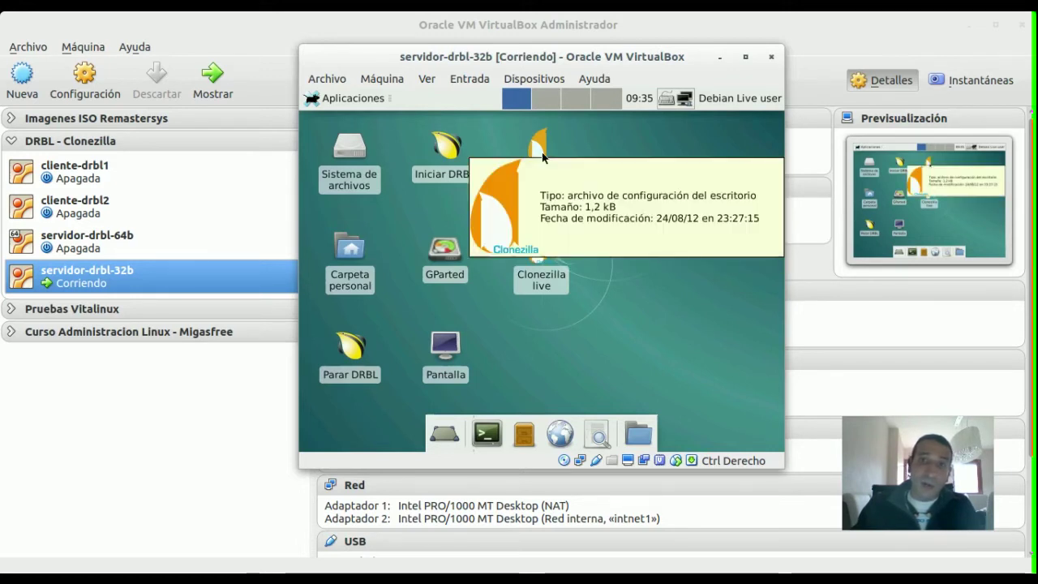
pyautogui.doubleClick(534, 154)
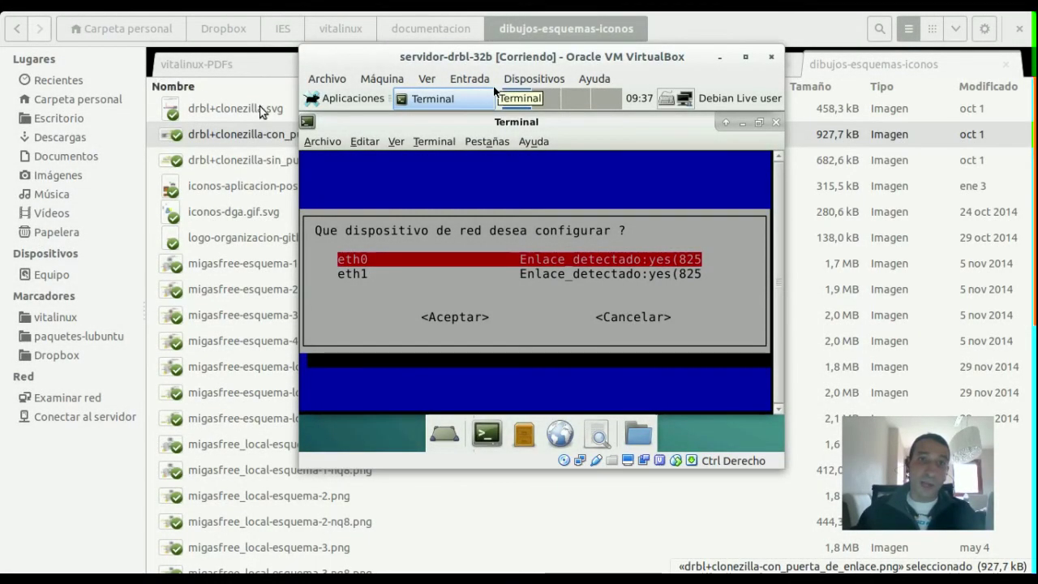
# Switch to the host's file manager and open drbl+clonezilla-con_puerta_de_enlace.png from dibujos-esquemas-iconos to examine the server's network layout.
pyautogui.click(236, 164)
pyautogui.click(236, 137)
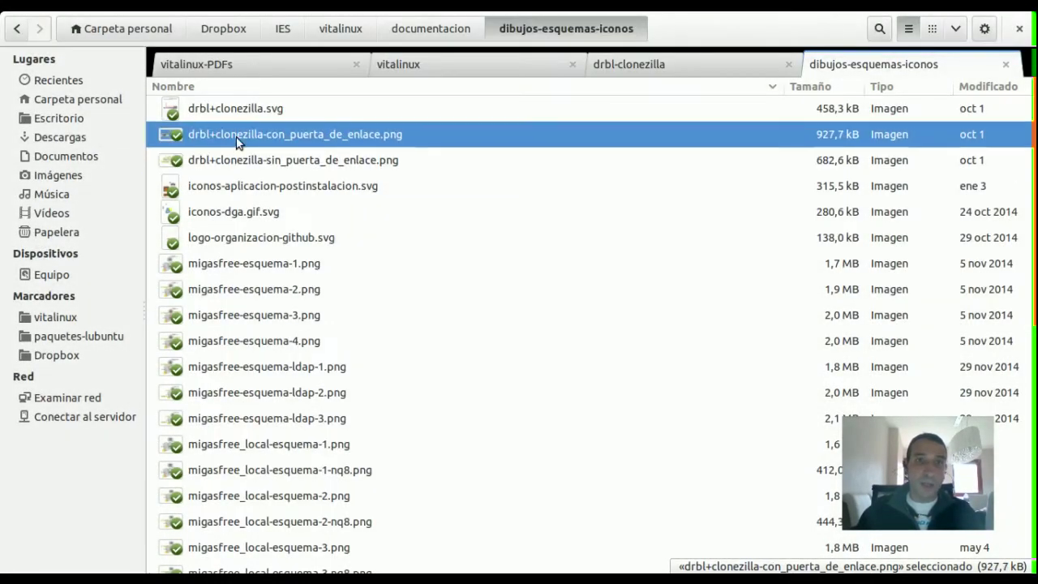
pyautogui.rightClick(235, 139)
pyautogui.click(282, 146)
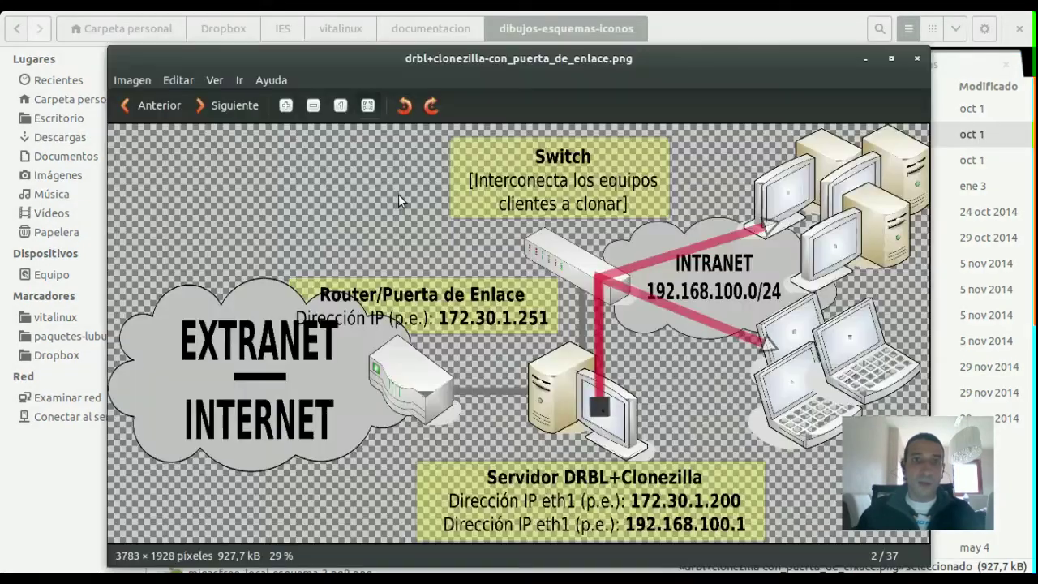
pyautogui.moveTo(617, 58); pyautogui.dragTo(615, 34)
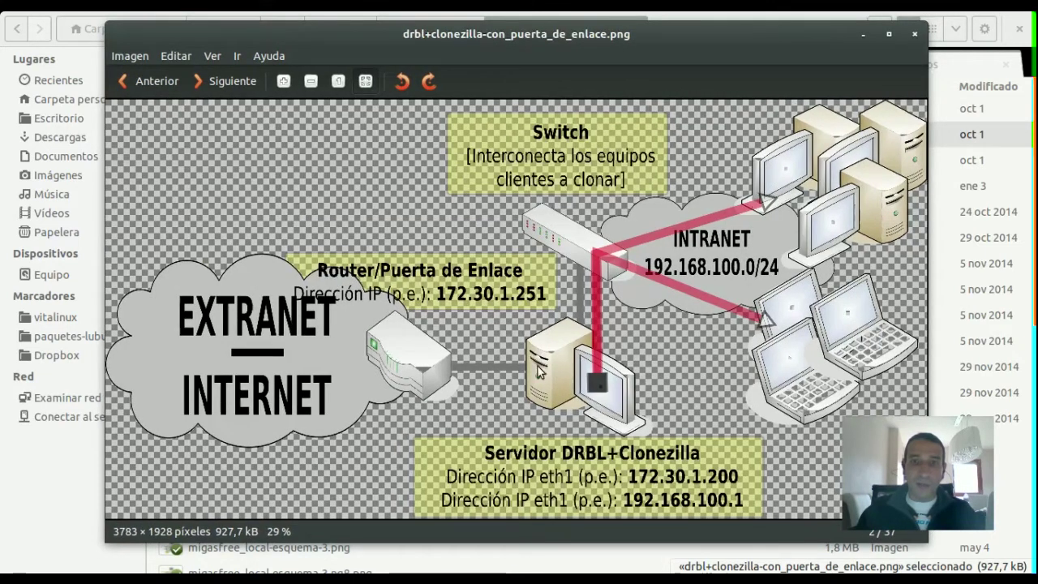